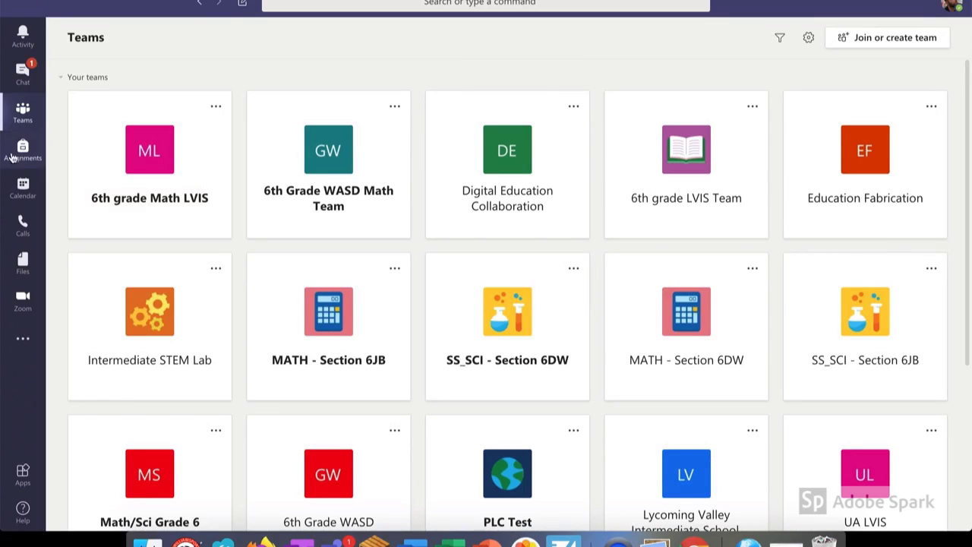
- Start a new assignment for the class MATH - Section 6DW
{"action": "left_click", "coordinate": [23, 159]}
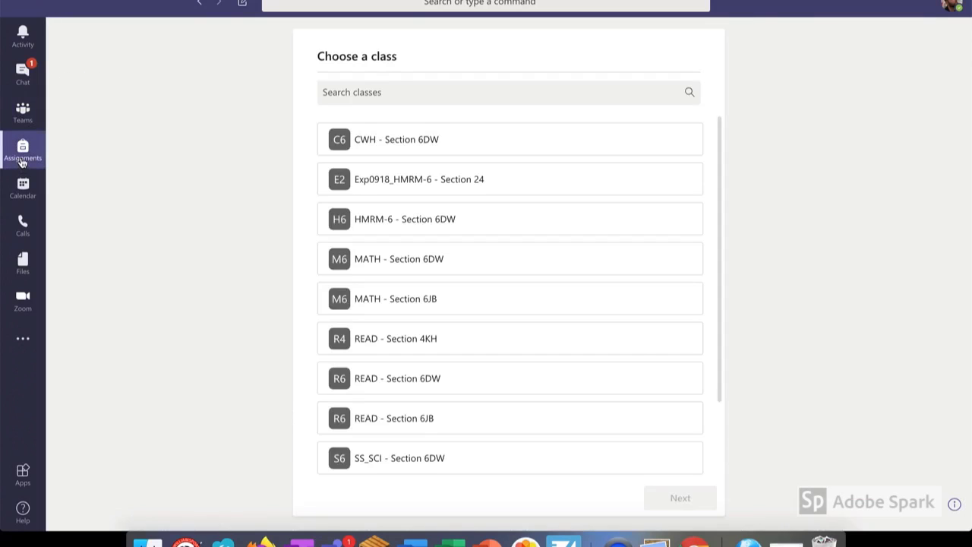
{"action": "left_click", "coordinate": [401, 275]}
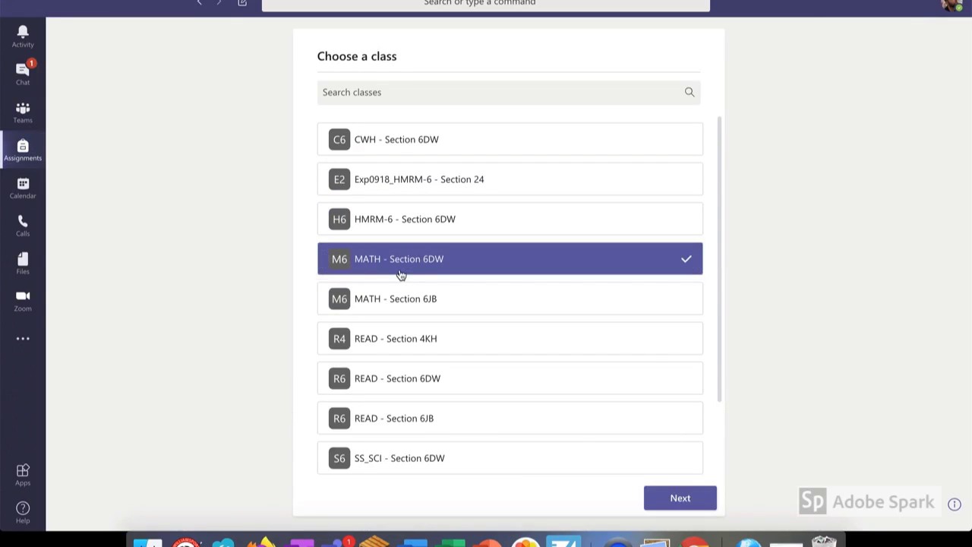
{"action": "left_click", "coordinate": [671, 500]}
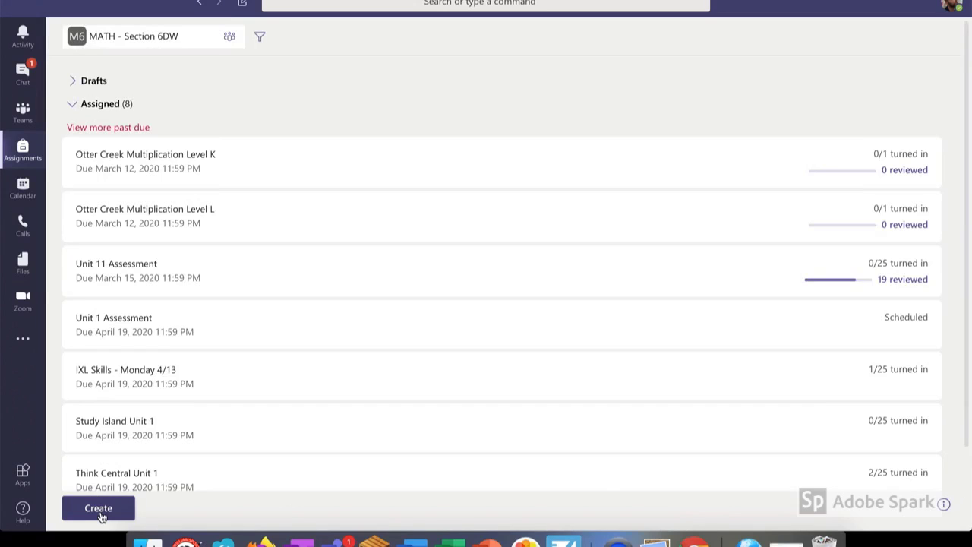
{"action": "left_click", "coordinate": [101, 516]}
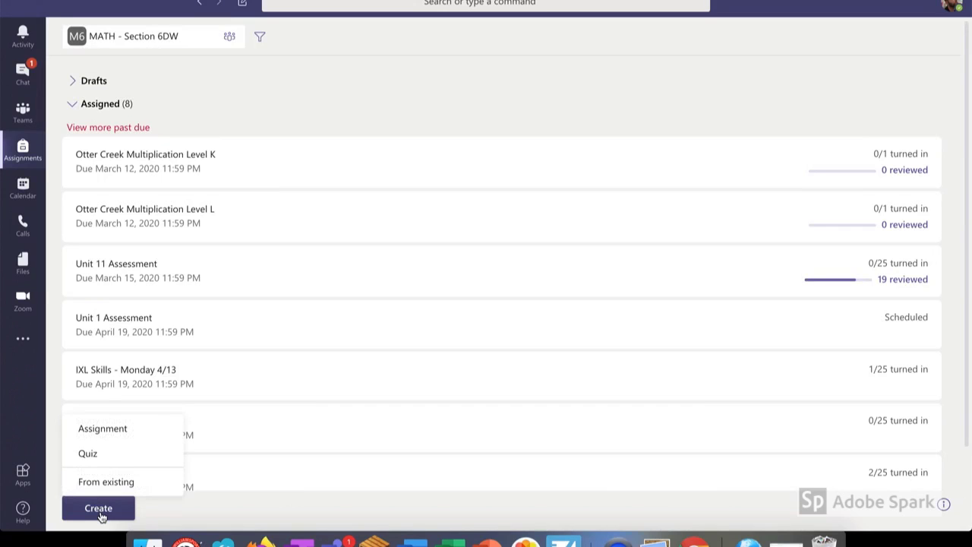
{"action": "left_click", "coordinate": [103, 429]}
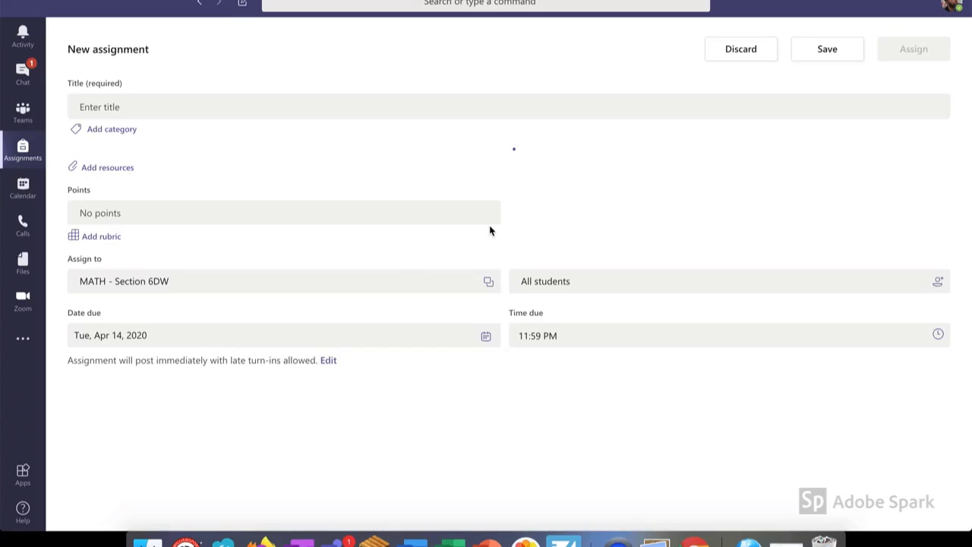
- Title the new assignment "Sample Assignment"
{"action": "left_click", "coordinate": [132, 106]}
{"action": "type", "text": "S"}
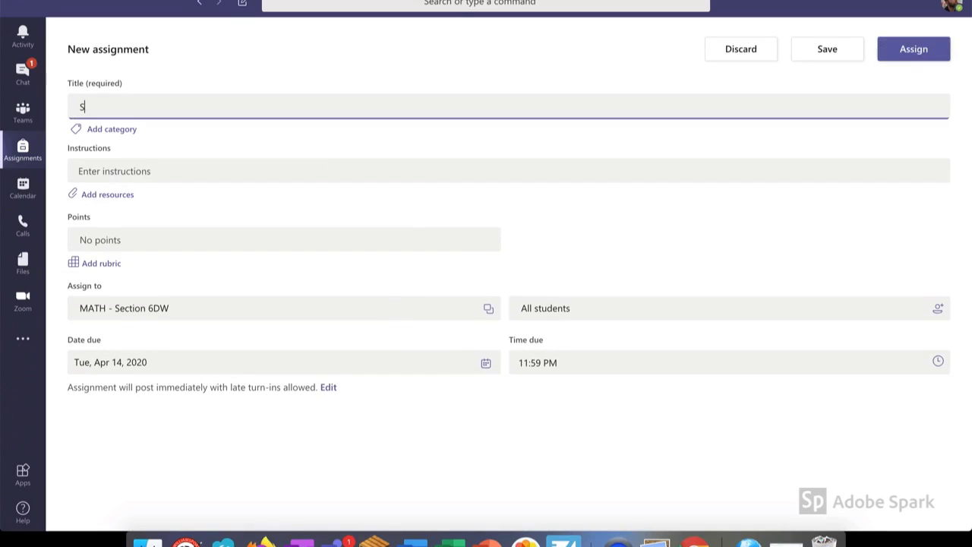
{"action": "type", "text": "ample Assignment"}
- Enter the assignment instructions "Please complete this assignment."
{"action": "left_click", "coordinate": [118, 174]}
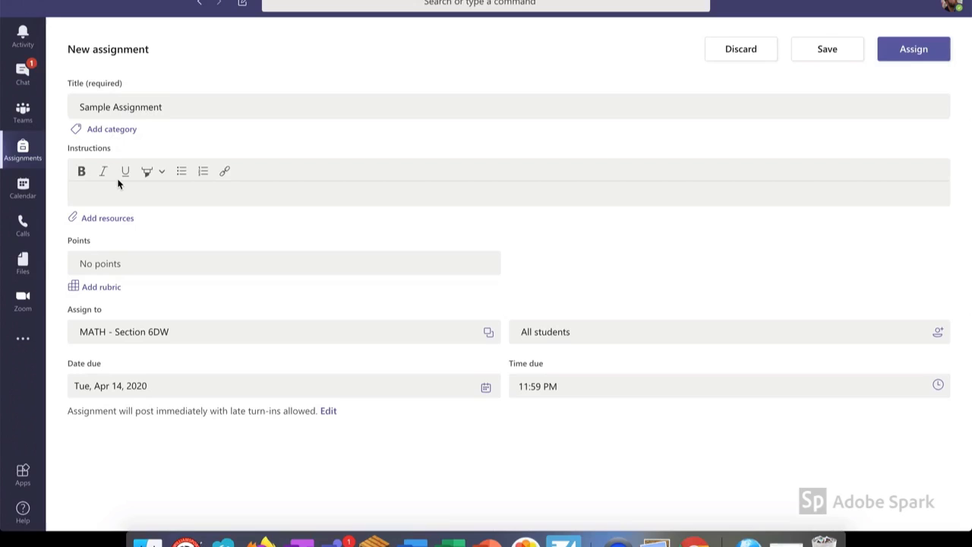
{"action": "type", "text": "Please"}
{"action": "key", "text": "BackSpace"}
{"action": "key", "text": "BackSpace"}
{"action": "key", "text": "BackSpace"}
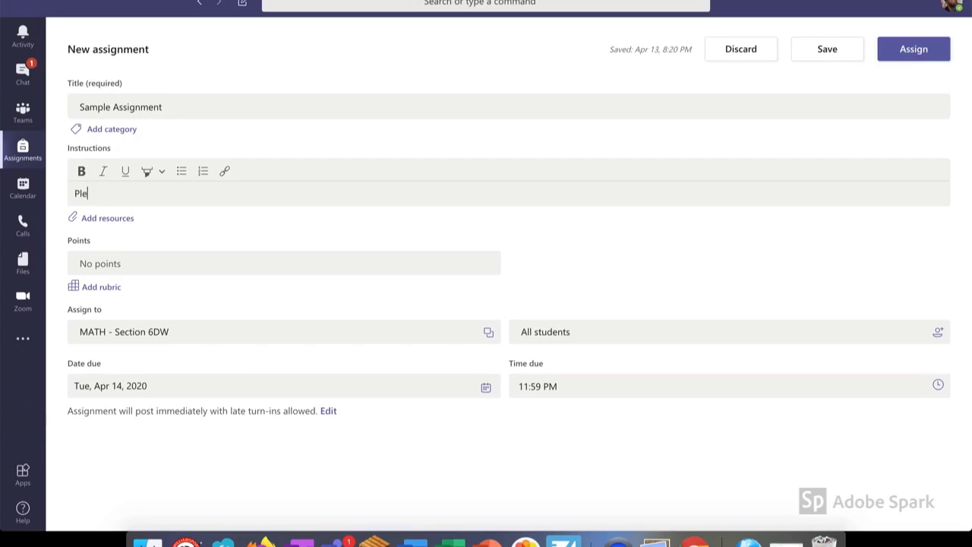
{"action": "type", "text": "ase complete this assignment."}
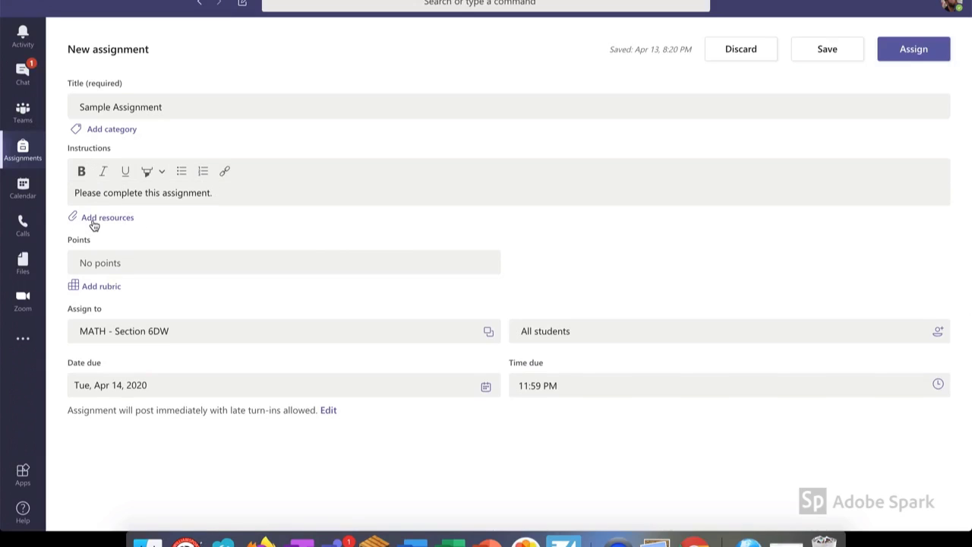
- Attach the file Samplestoryassignment.docx from the computer's Desktop to the assignment as a resource
{"action": "left_click", "coordinate": [93, 219]}
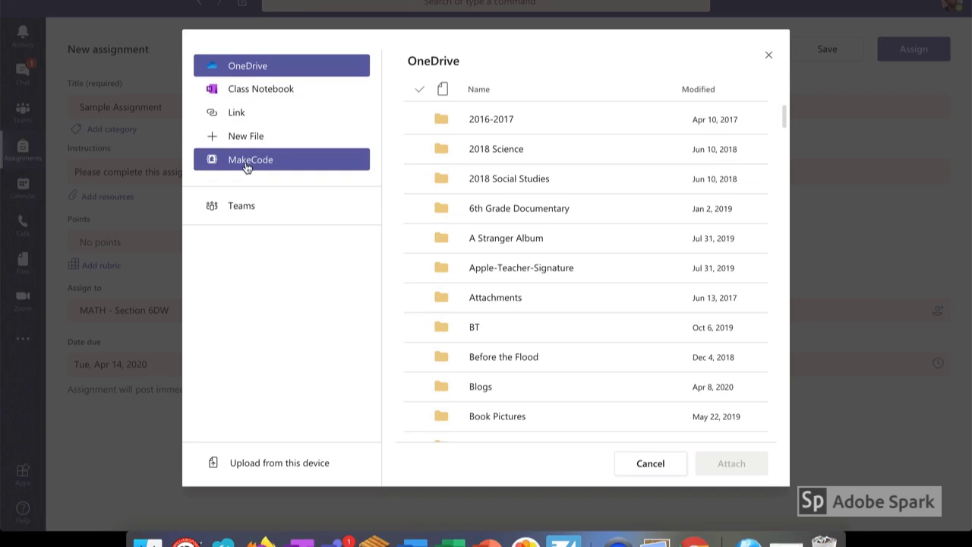
{"action": "left_click", "coordinate": [279, 463]}
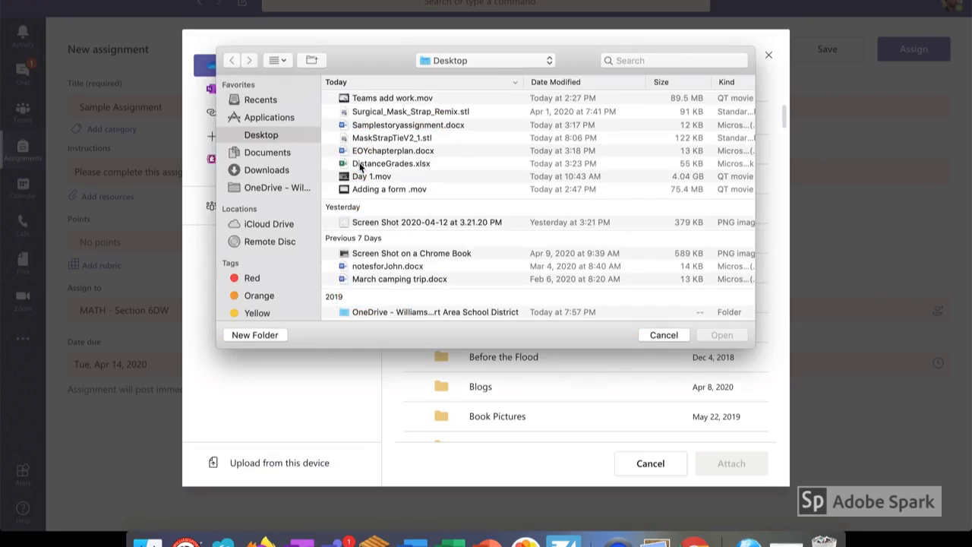
{"action": "left_click", "coordinate": [386, 127]}
{"action": "double_click", "coordinate": [386, 126]}
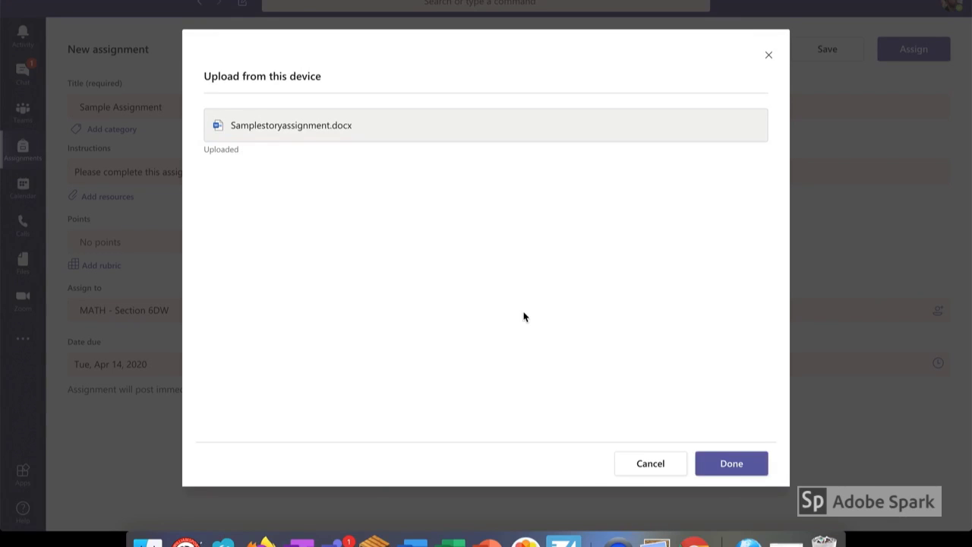
{"action": "left_click", "coordinate": [729, 465]}
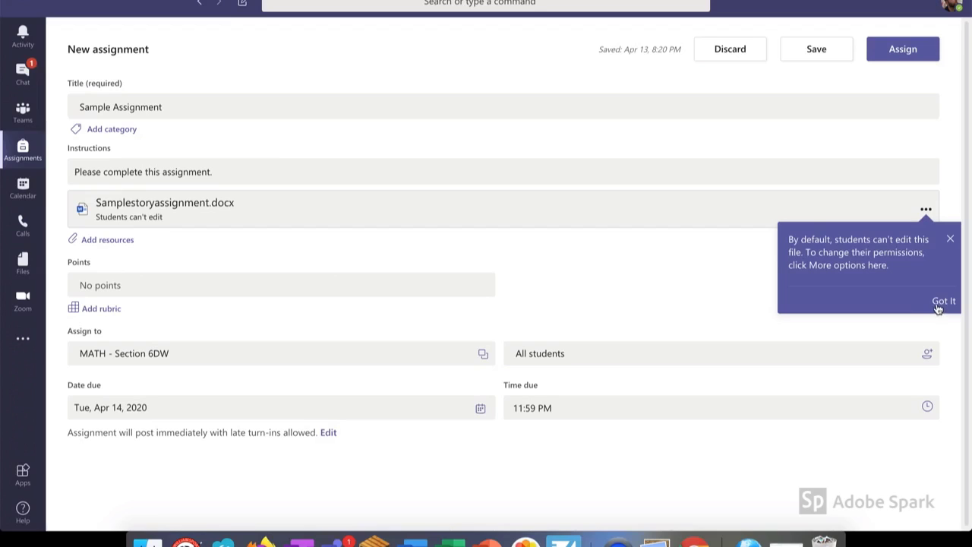
- Dismiss the permissions tip and set Samplestoryassignment.docx to "Students edit their own copy"
{"action": "left_click", "coordinate": [940, 304]}
{"action": "left_click", "coordinate": [926, 209]}
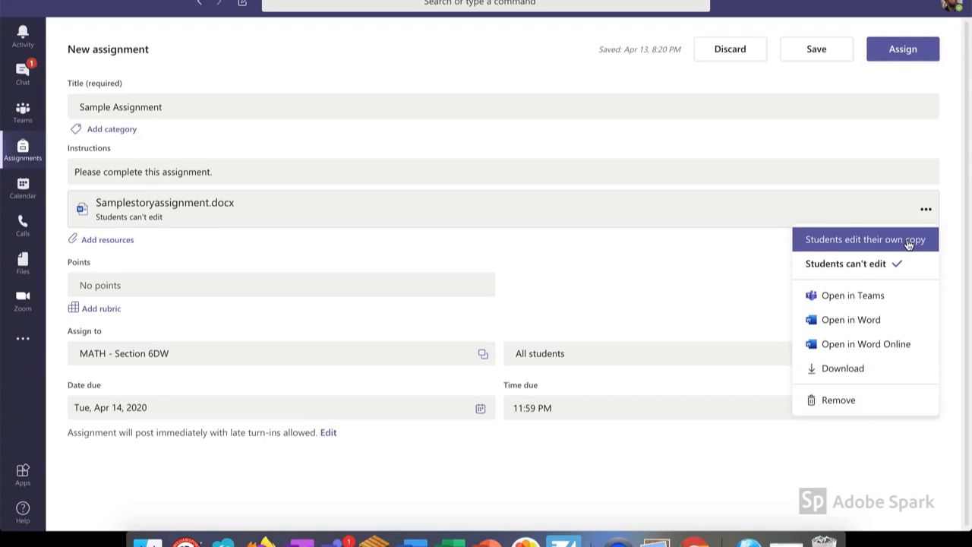
{"action": "left_click", "coordinate": [909, 240]}
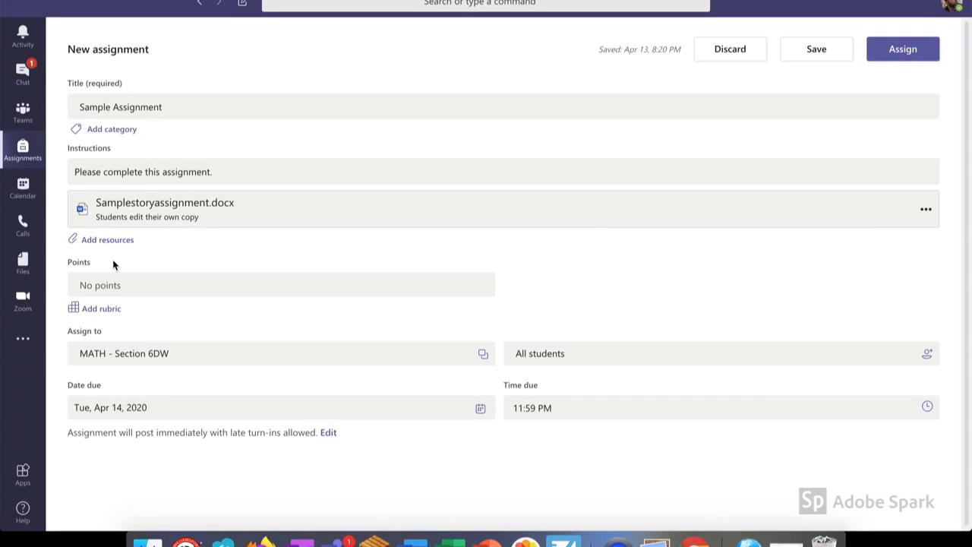
- Begin adding a link resource, switch to Microsoft Forms in the browser and copy the response link of the Go Math Unit 2 Assessment
{"action": "left_click", "coordinate": [108, 240]}
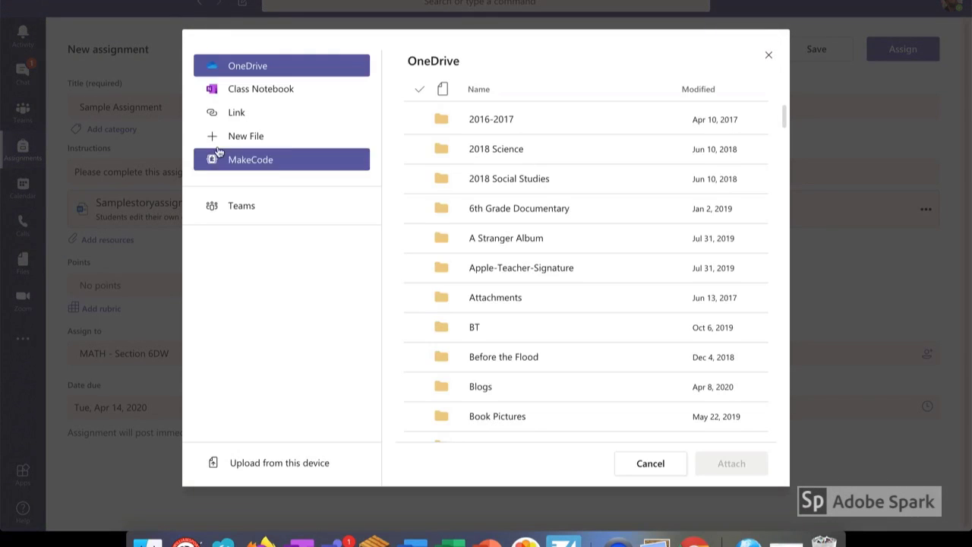
{"action": "left_click", "coordinate": [243, 113]}
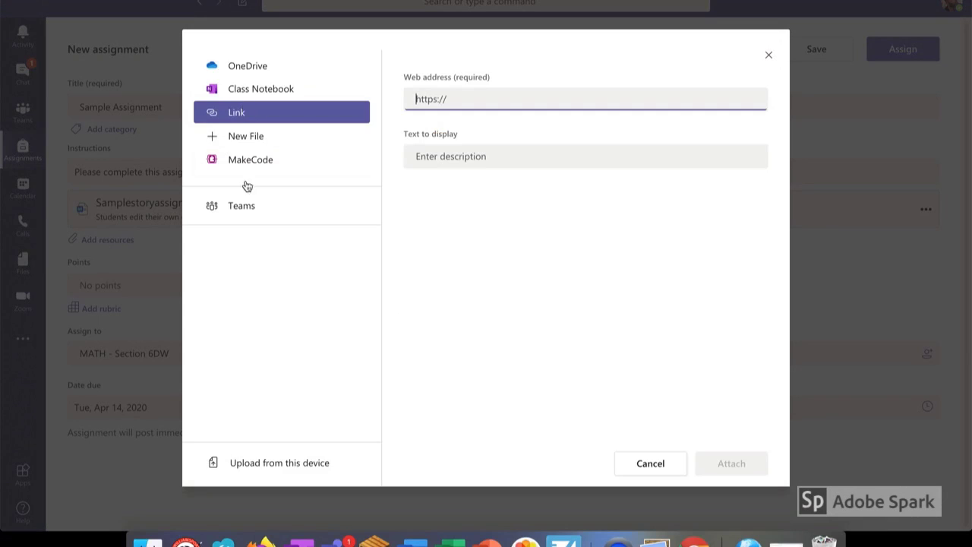
{"action": "left_click", "coordinate": [261, 541]}
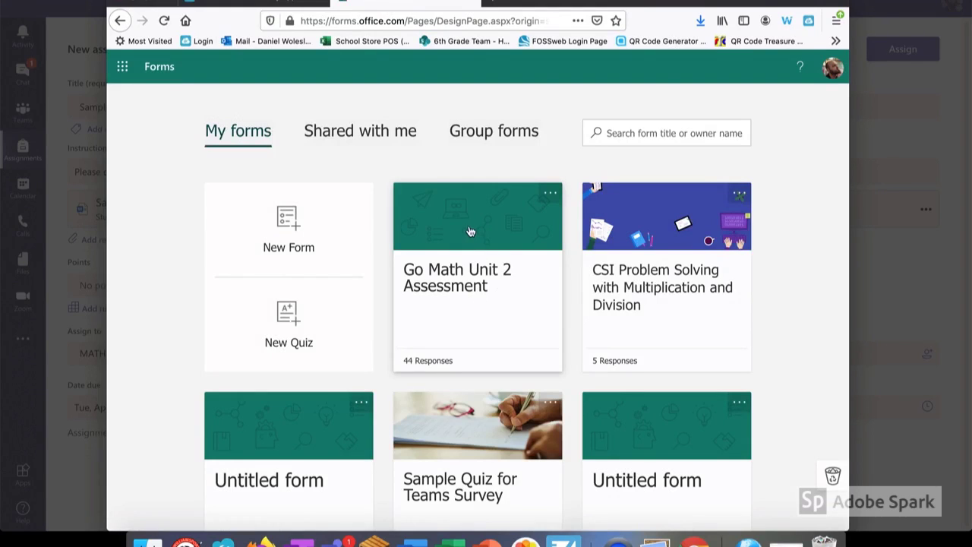
{"action": "left_click", "coordinate": [470, 232]}
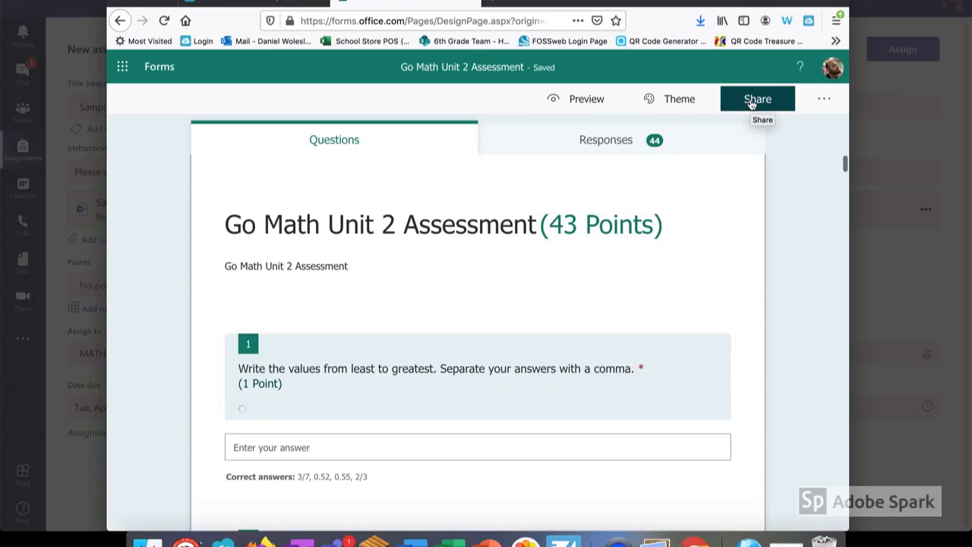
{"action": "left_click", "coordinate": [751, 104]}
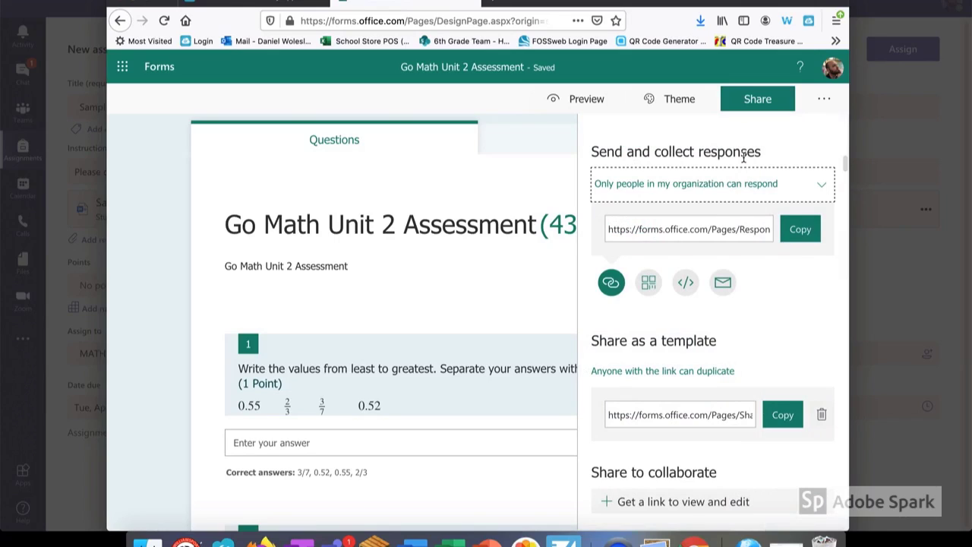
{"action": "left_click", "coordinate": [821, 187]}
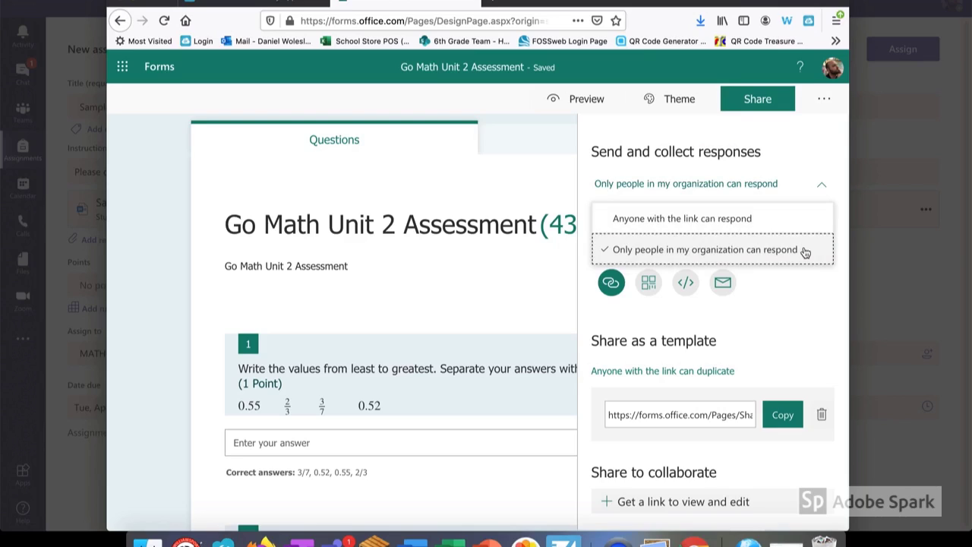
{"action": "left_click", "coordinate": [825, 187]}
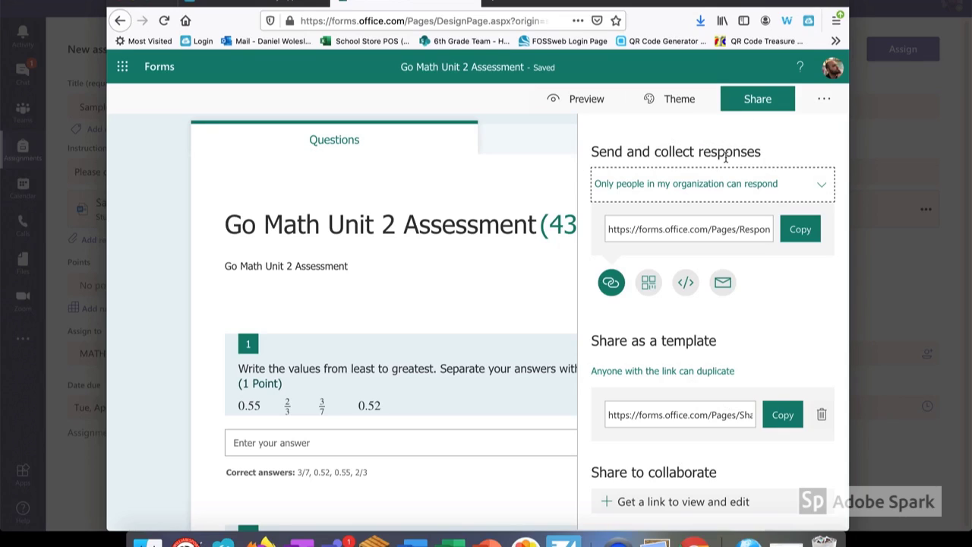
{"action": "left_click", "coordinate": [801, 234]}
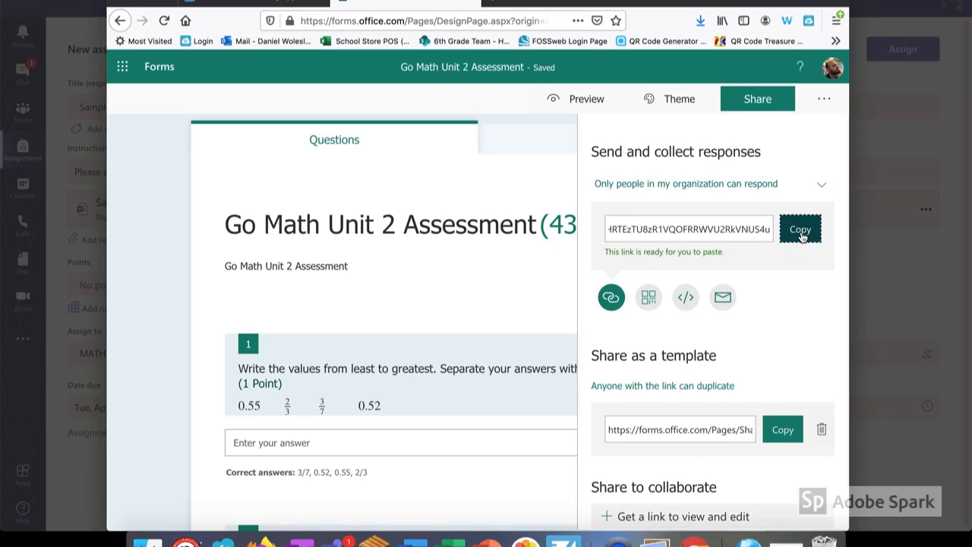
- Return to Teams and attach the copied form link to the assignment with the display text "Complete this Form"
{"action": "left_click", "coordinate": [141, 2]}
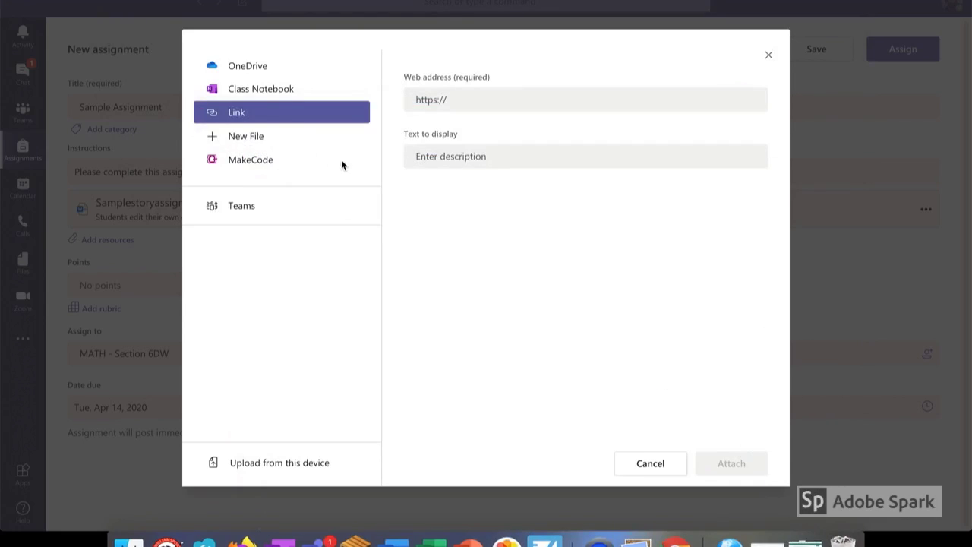
{"action": "left_click", "coordinate": [472, 98]}
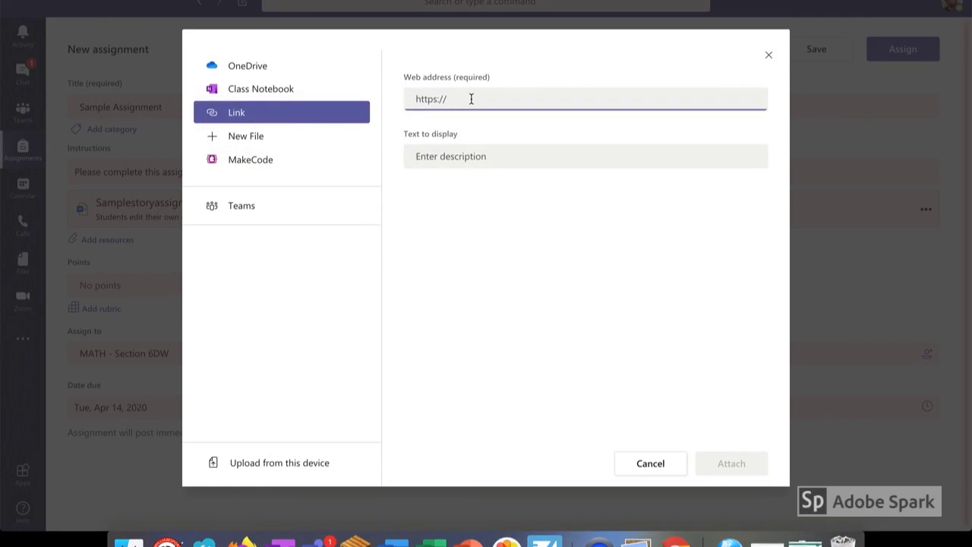
{"action": "key", "text": "super+v"}
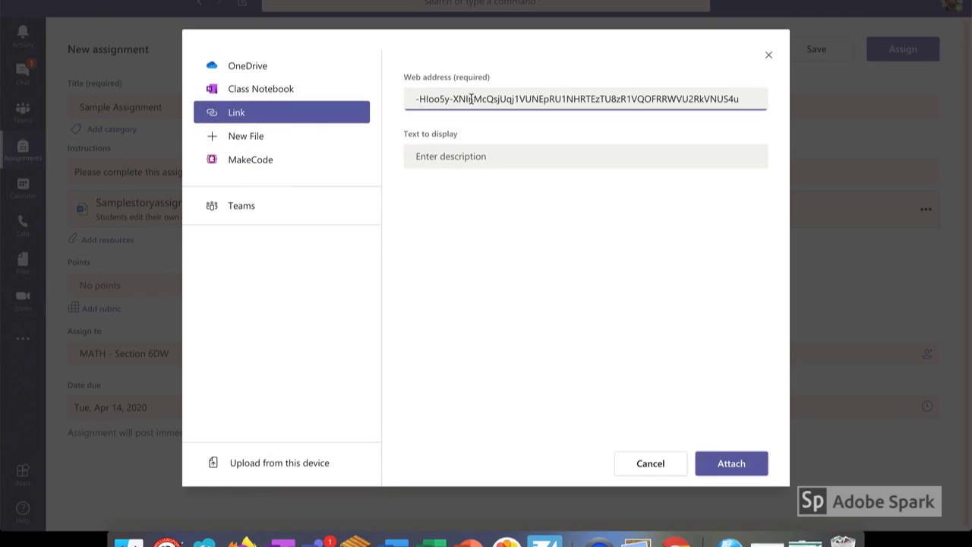
{"action": "left_click", "coordinate": [484, 156]}
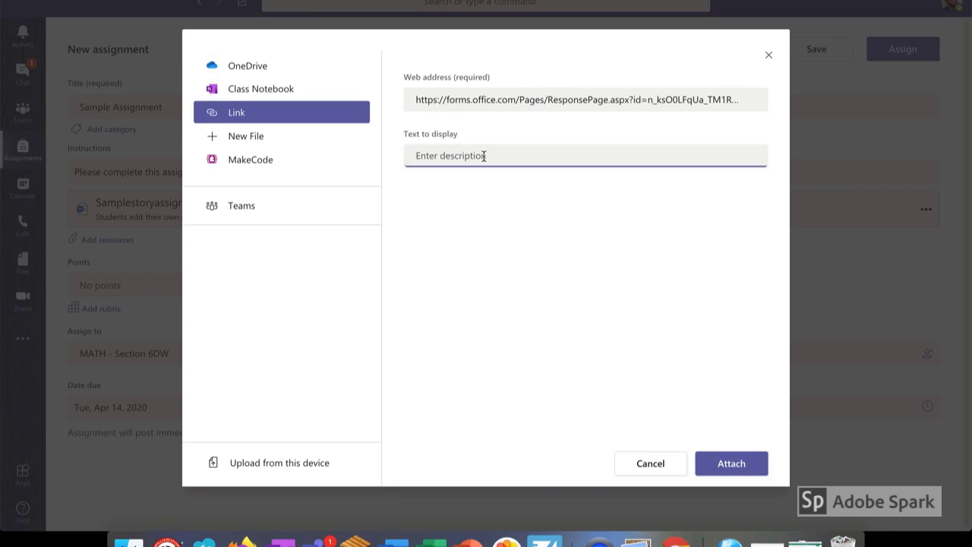
{"action": "type", "text": "Complete this Form"}
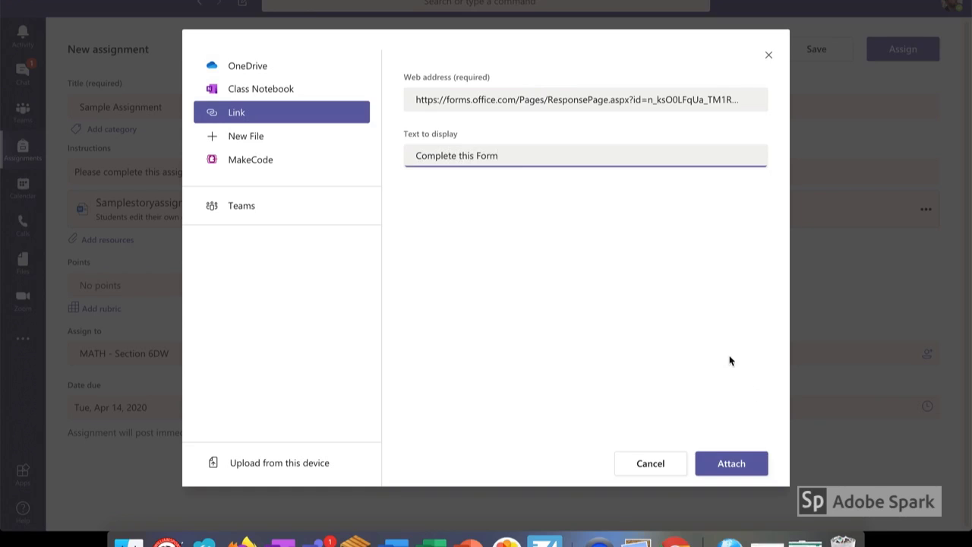
{"action": "left_click", "coordinate": [720, 462]}
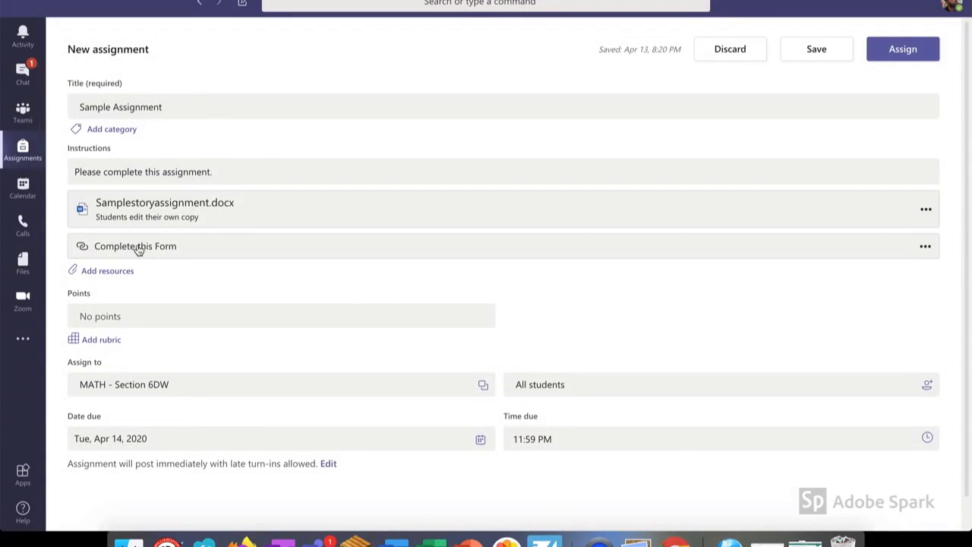
- Set the assignment's points to 100 and check the rubric options without adding a rubric
{"action": "left_click", "coordinate": [129, 317]}
{"action": "type", "text": "100"}
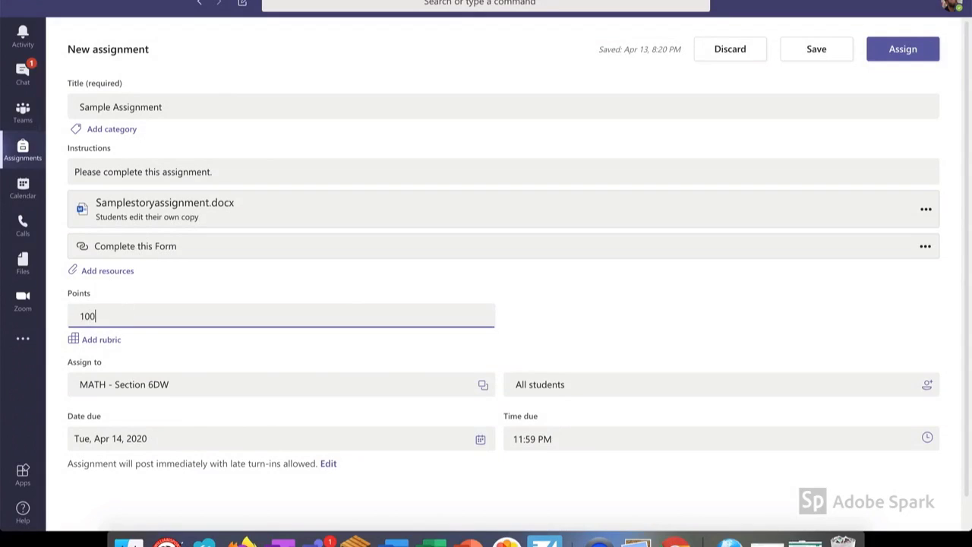
{"action": "left_click", "coordinate": [112, 347]}
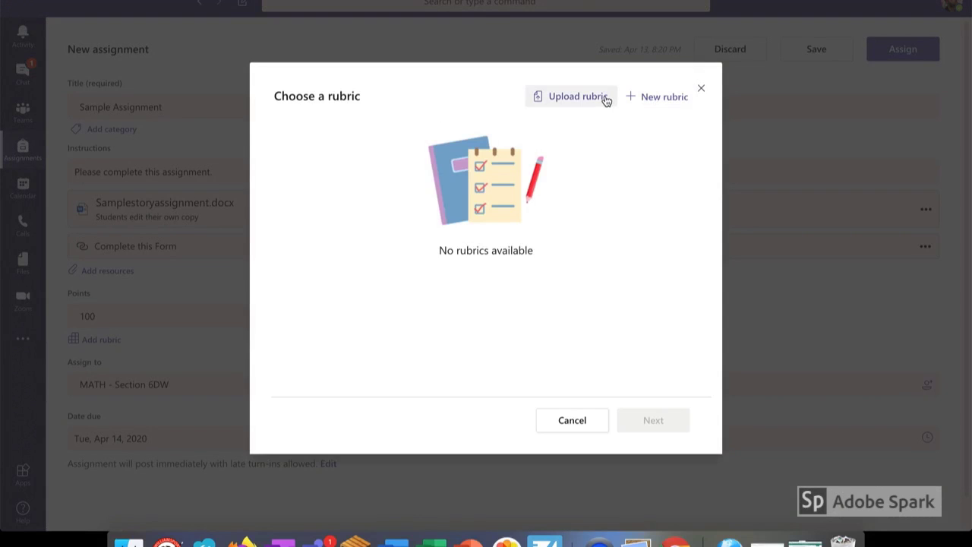
{"action": "left_click", "coordinate": [701, 89]}
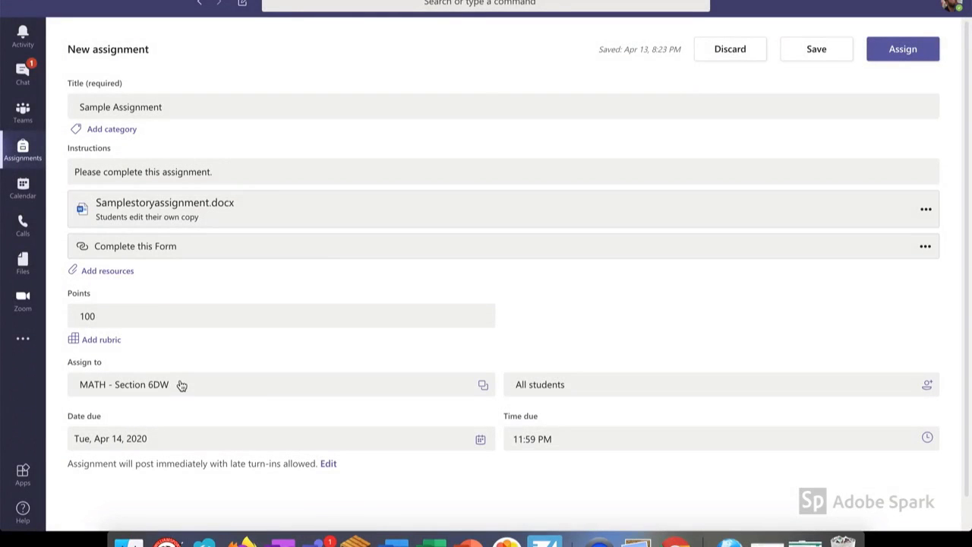
- Add the classes MATH - Section 6JB and READ - Section 4KH to those receiving the assignment
{"action": "left_click", "coordinate": [485, 385]}
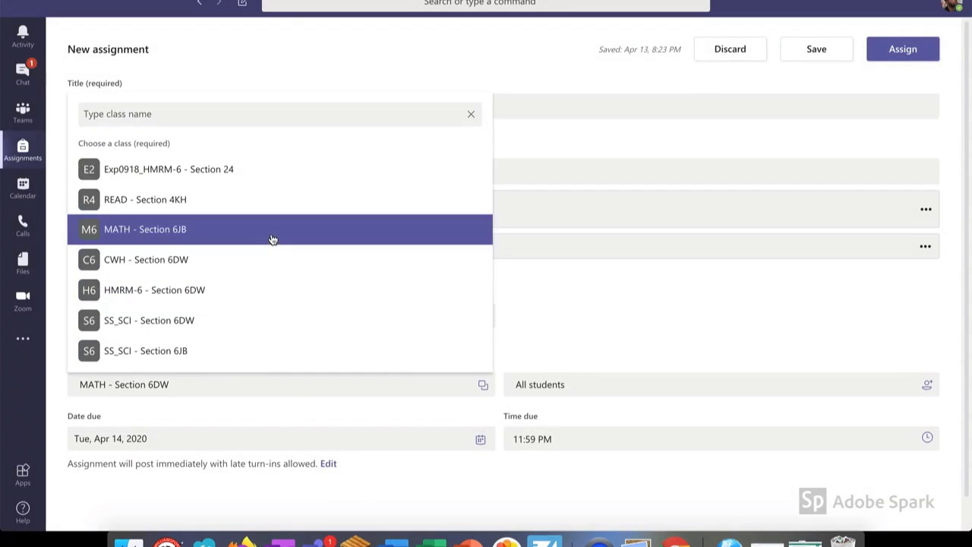
{"action": "left_click", "coordinate": [273, 239]}
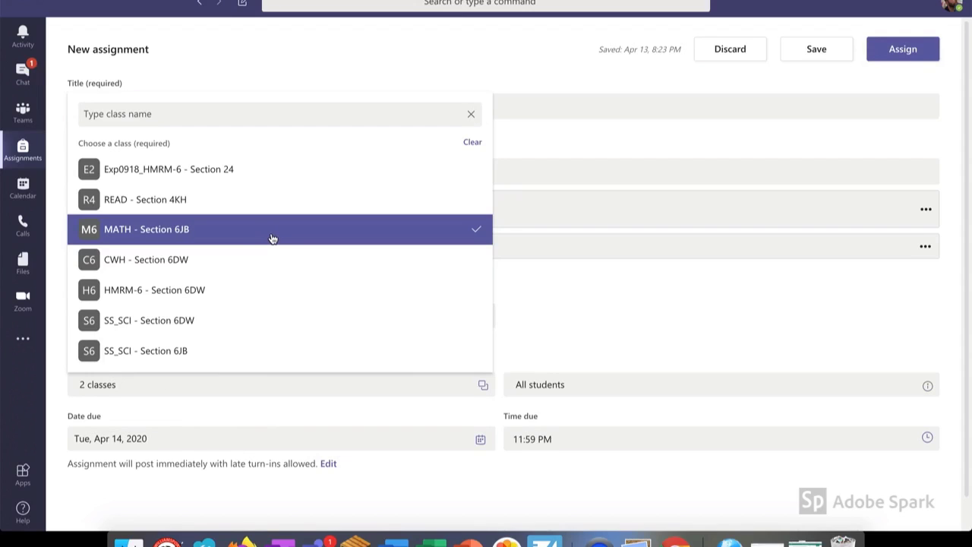
{"action": "left_click", "coordinate": [247, 205]}
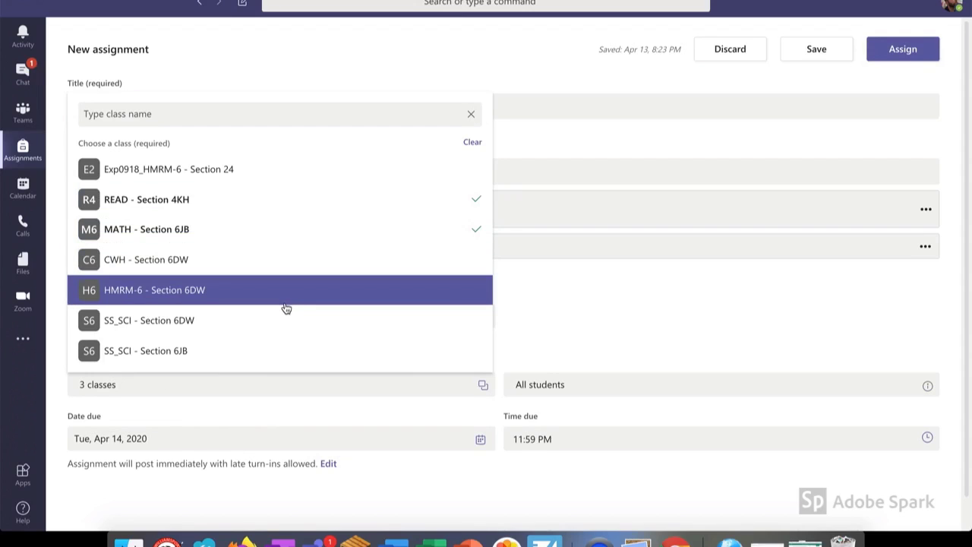
- Add the class SS_SCI - Section 6DW to those receiving the assignment and close the class list
{"action": "left_click", "coordinate": [280, 328]}
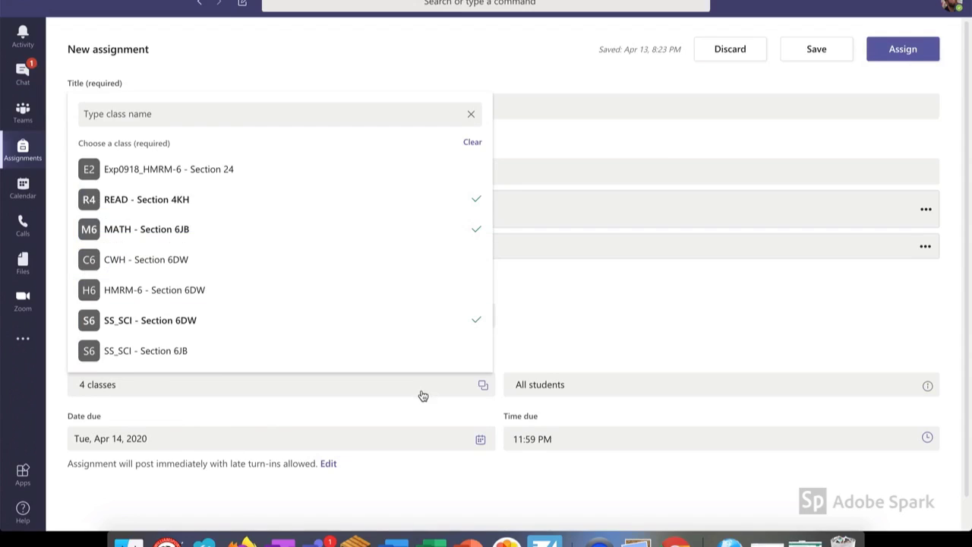
{"action": "left_click", "coordinate": [410, 414]}
{"action": "left_click", "coordinate": [343, 356]}
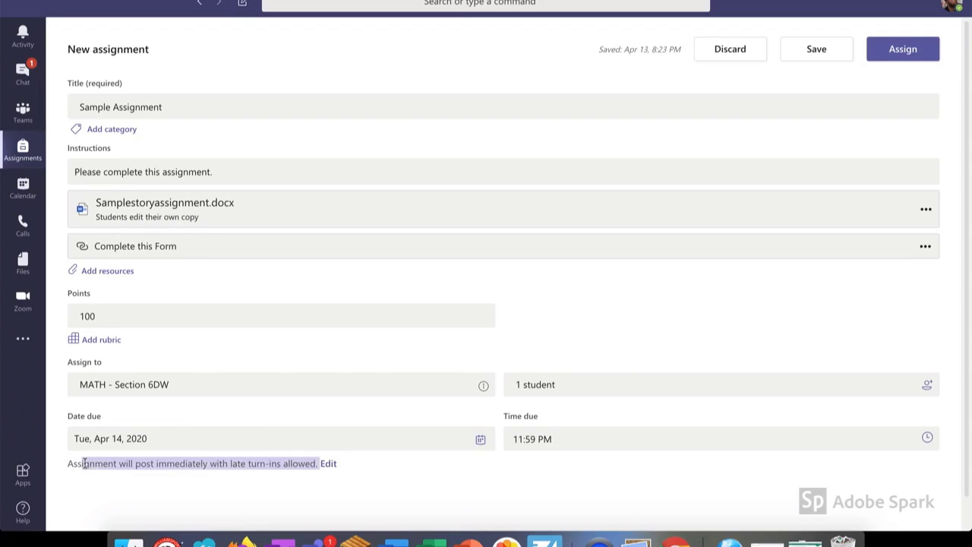
- Edit the assignment timeline to schedule posting for Thu, Apr 16, 2020 at 10:00 AM
{"action": "left_click_drag", "start_coordinate": [84, 463], "coordinate": [64, 460]}
{"action": "left_click", "coordinate": [329, 465]}
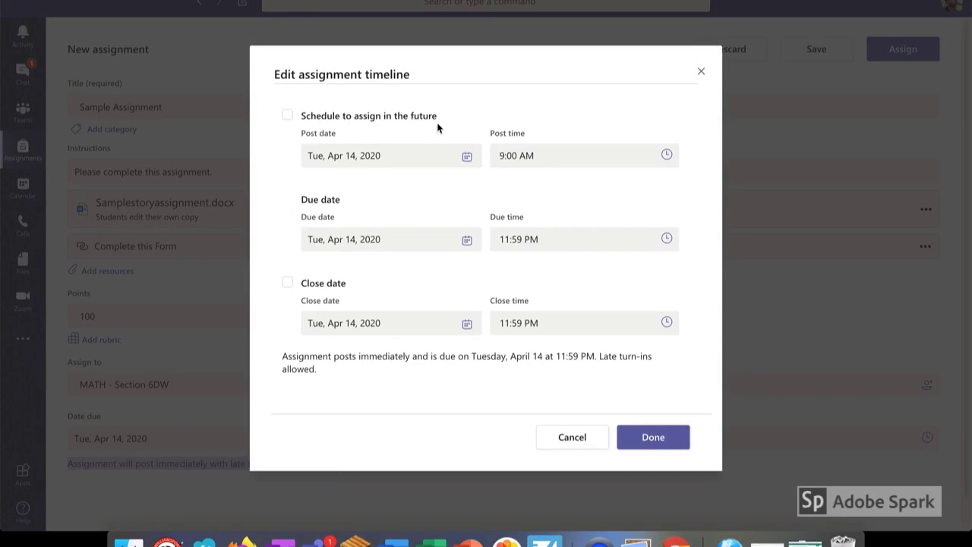
{"action": "left_click", "coordinate": [287, 115]}
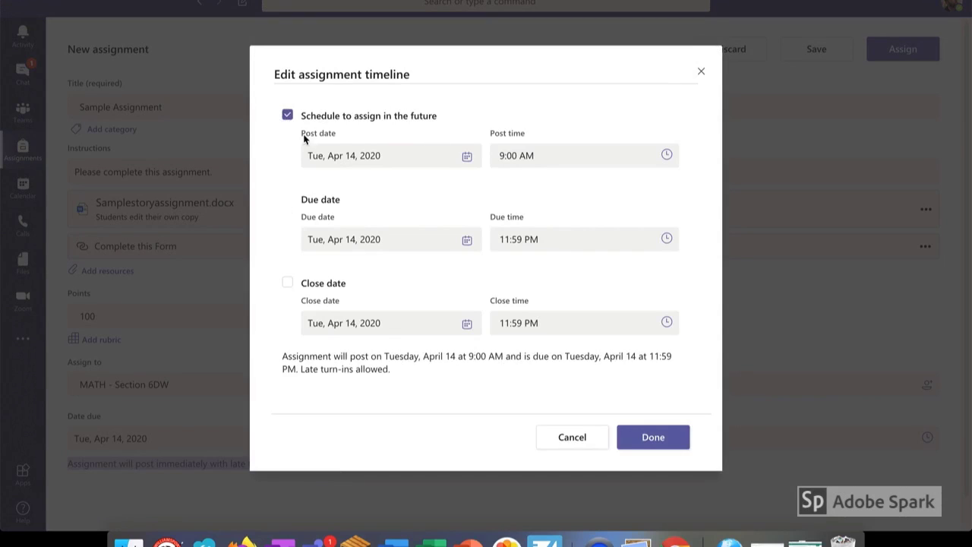
{"action": "left_click", "coordinate": [466, 156]}
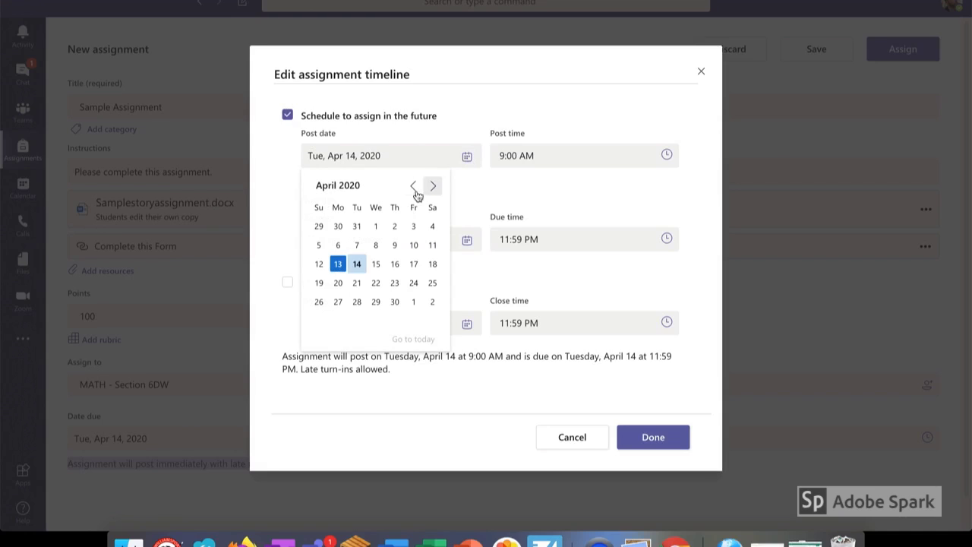
{"action": "left_click", "coordinate": [394, 264]}
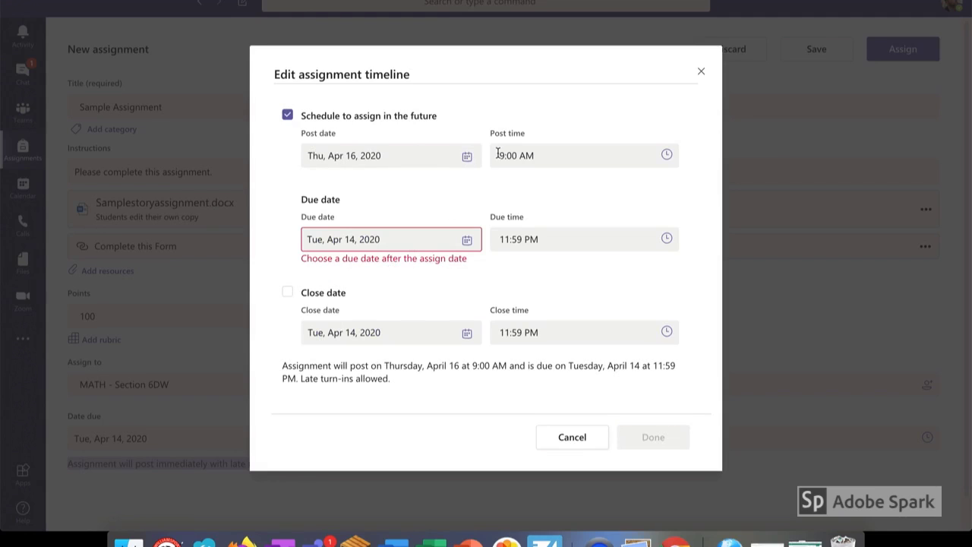
{"action": "left_click_drag", "start_coordinate": [499, 154], "coordinate": [543, 157]}
{"action": "type", "text": "10:00am"}
- Set the due date to Mon, Apr 20, 2020 and save the timeline, leaving the close date option off after trying it
{"action": "left_click", "coordinate": [466, 240]}
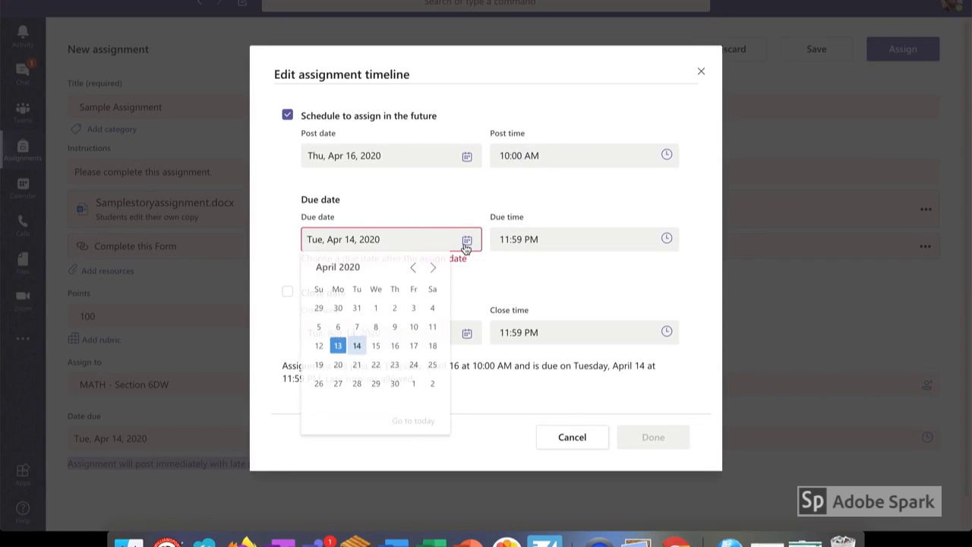
{"action": "left_click", "coordinate": [338, 366]}
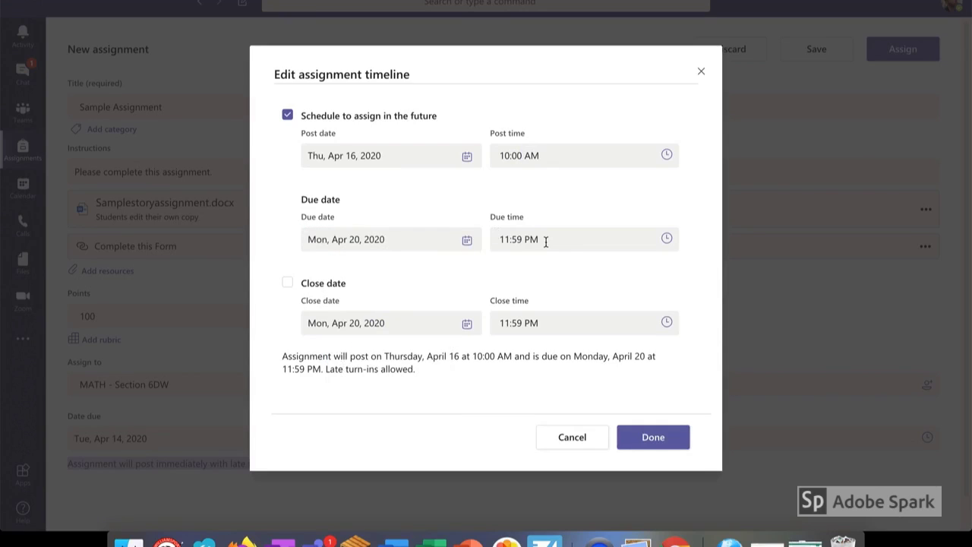
{"action": "left_click", "coordinate": [286, 283]}
{"action": "left_click", "coordinate": [286, 284]}
{"action": "left_click", "coordinate": [632, 446]}
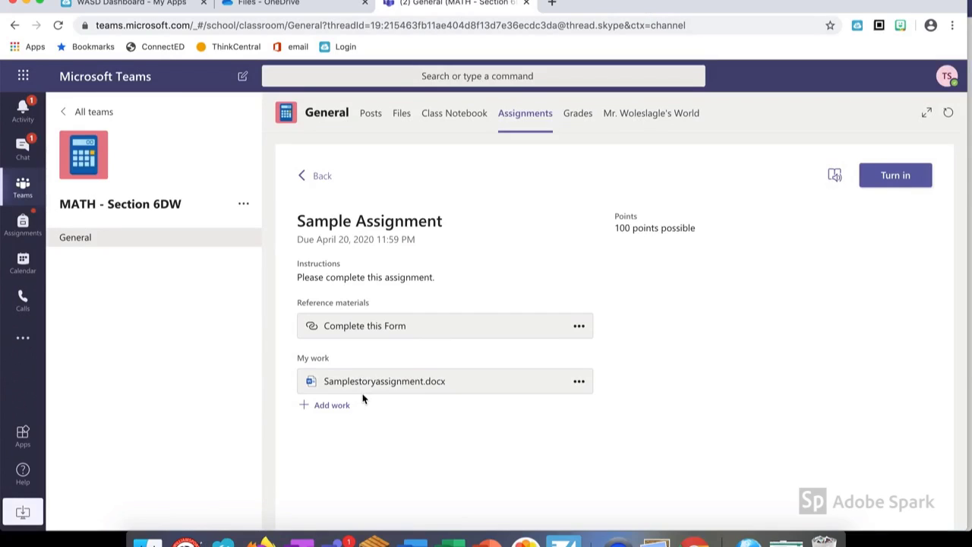
- In the student's view of Sample Assignment, open Samplestoryassignment.docx for editing in the browser
{"action": "left_click", "coordinate": [391, 386]}
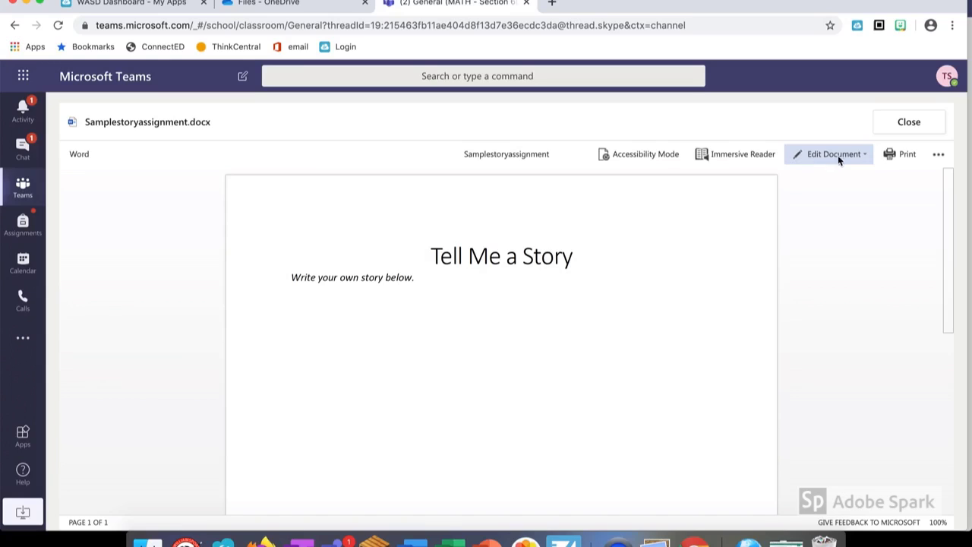
{"action": "left_click", "coordinate": [865, 155]}
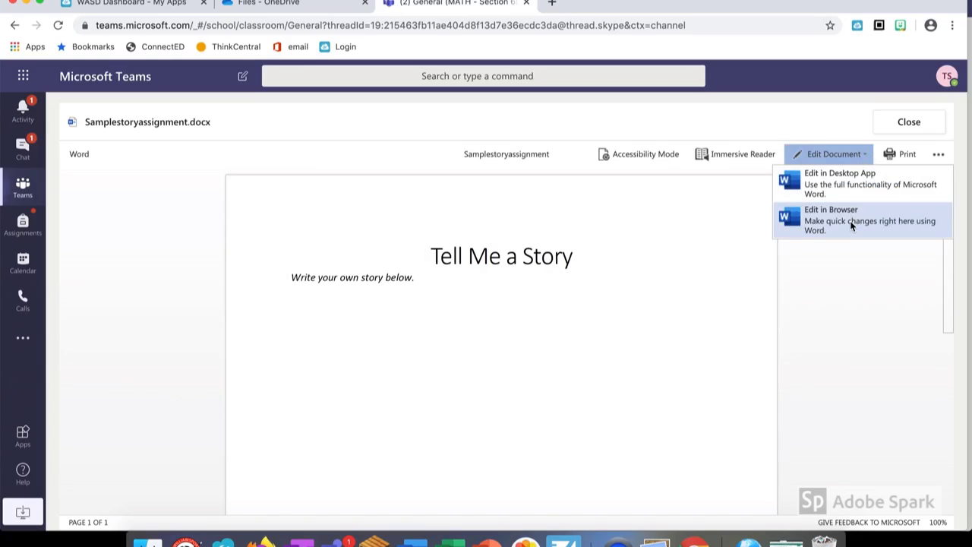
{"action": "left_click", "coordinate": [831, 150]}
{"action": "left_click", "coordinate": [830, 152]}
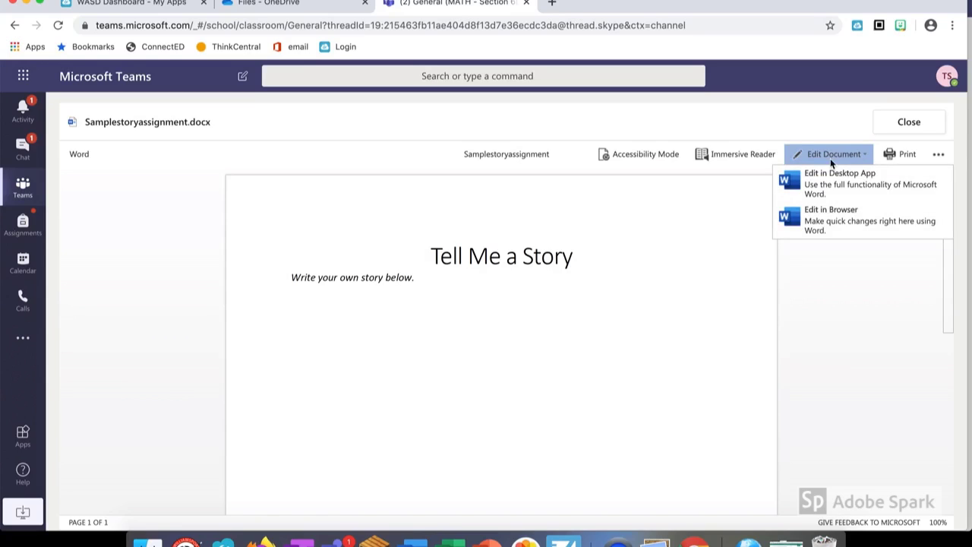
{"action": "left_click", "coordinate": [831, 216]}
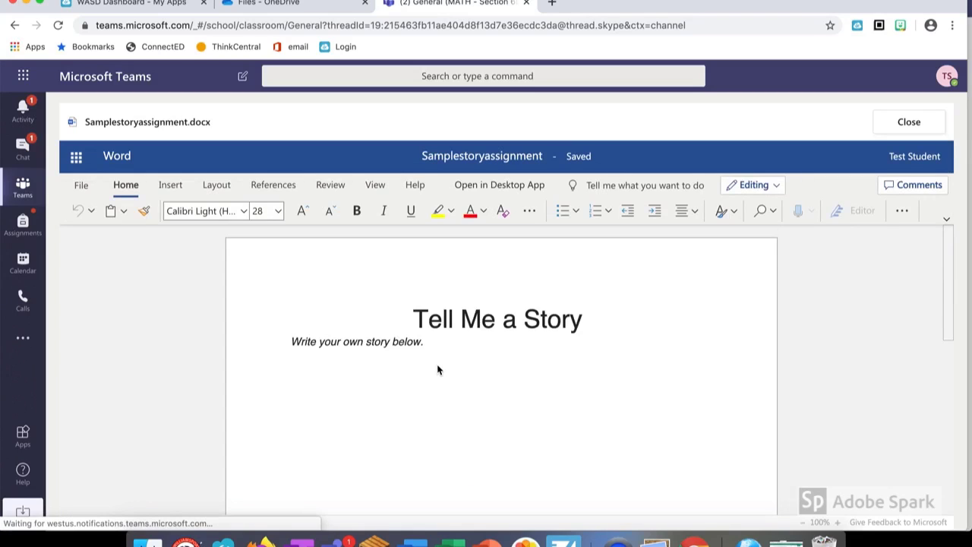
- Write "Here is my story." below the story prompt, close the document and open the options for adding work
{"action": "left_click", "coordinate": [437, 363]}
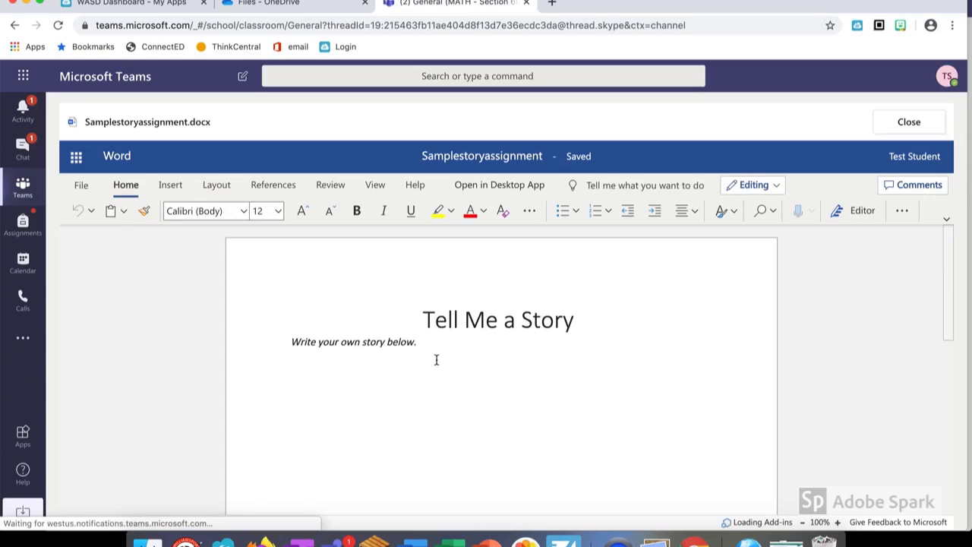
{"action": "type", "text": "Here is my "}
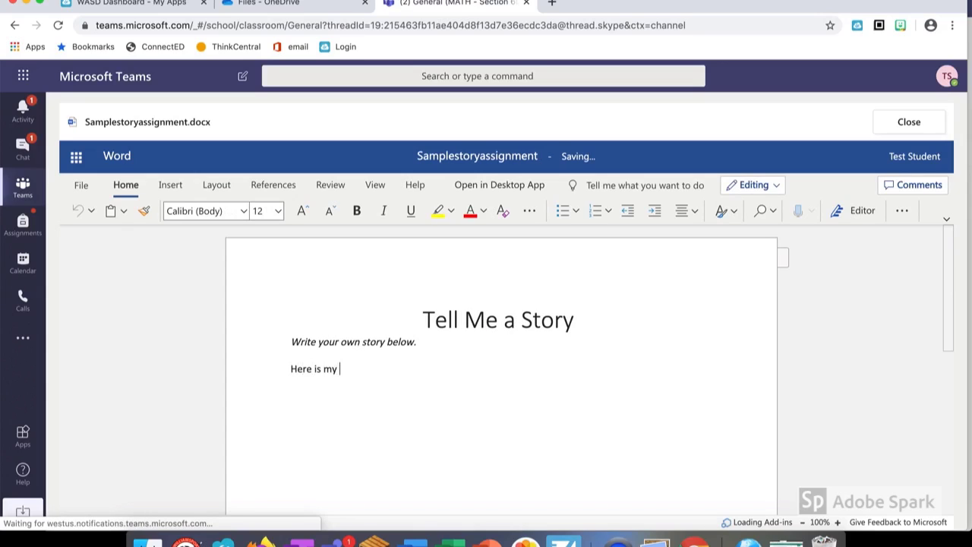
{"action": "type", "text": "story."}
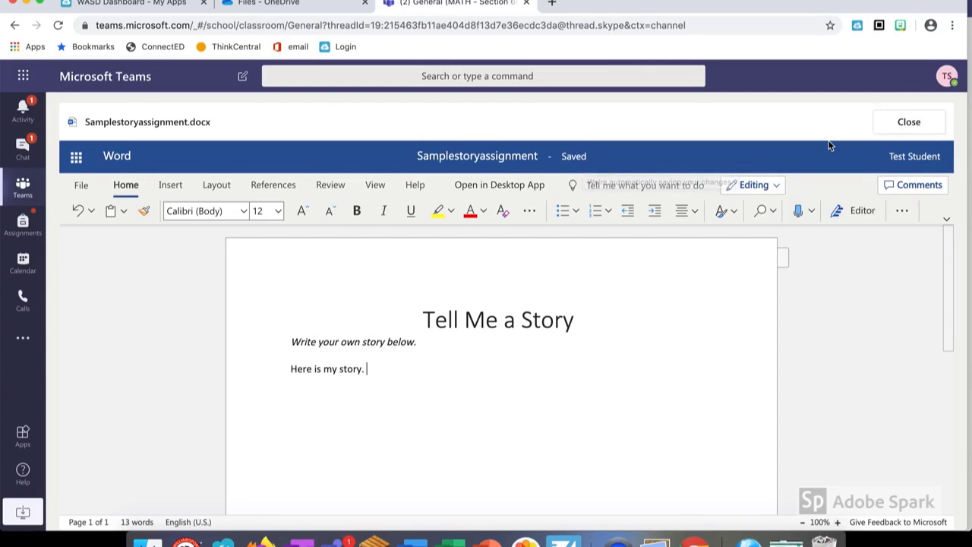
{"action": "left_click", "coordinate": [931, 124]}
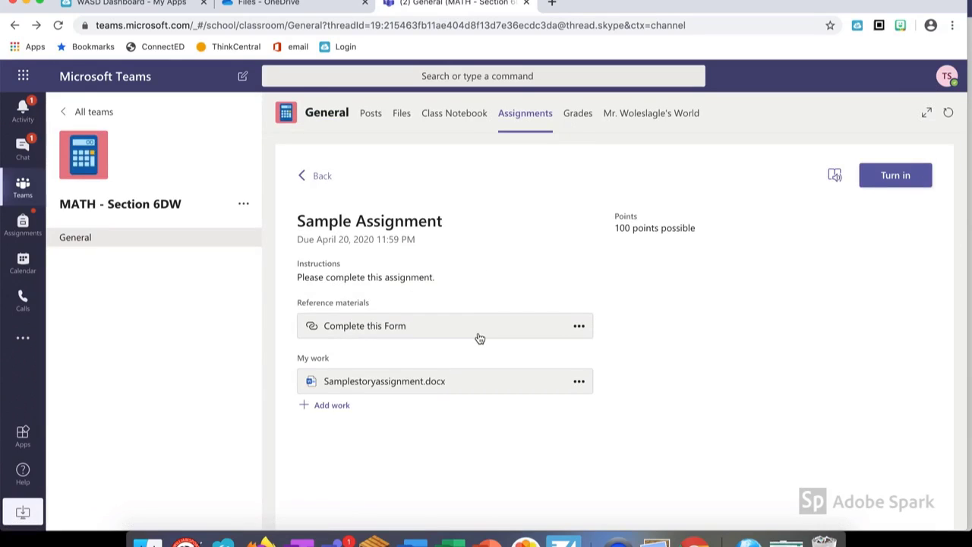
{"action": "left_click", "coordinate": [306, 407]}
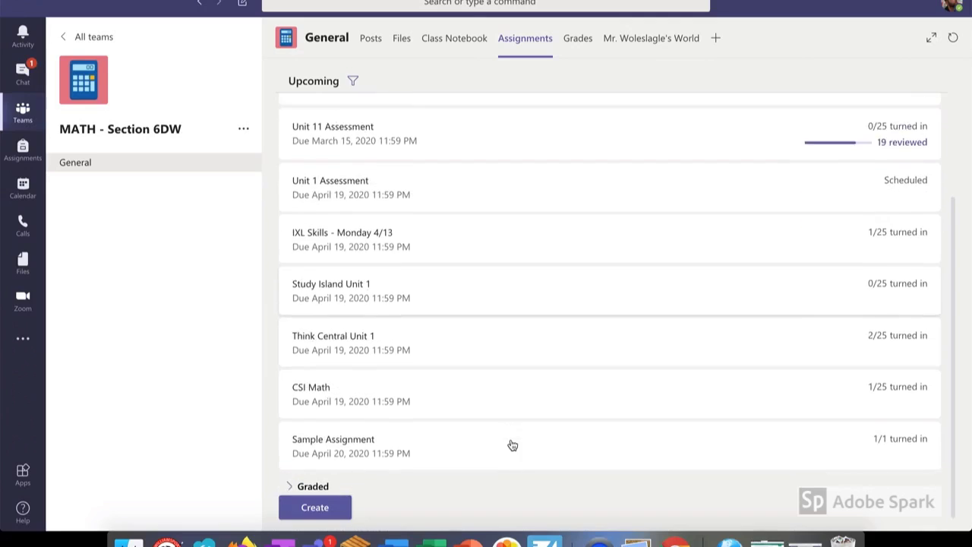
- Open the test student's Sample Assignment submission in the teacher's view and return it with the feedback "Great story." and 99 points
{"action": "left_click", "coordinate": [381, 451]}
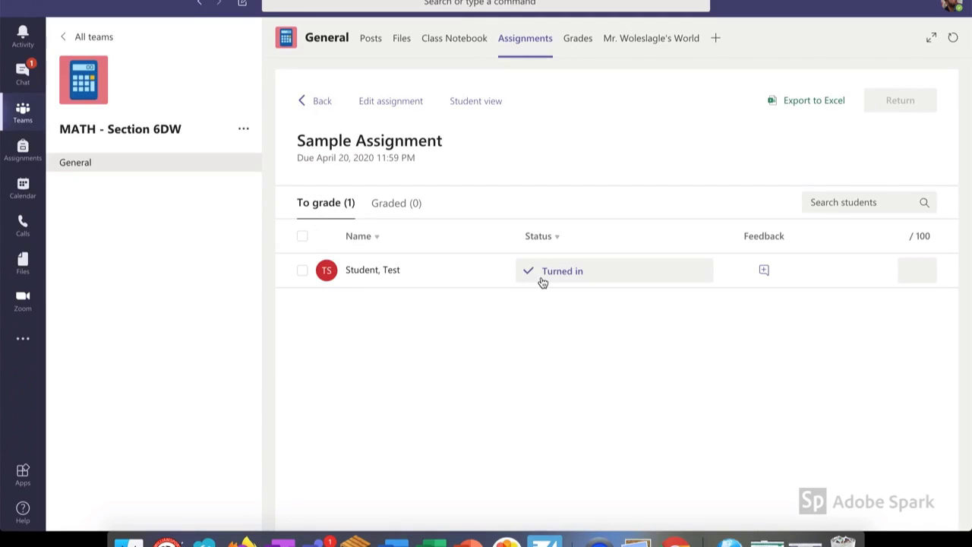
{"action": "left_click", "coordinate": [575, 274]}
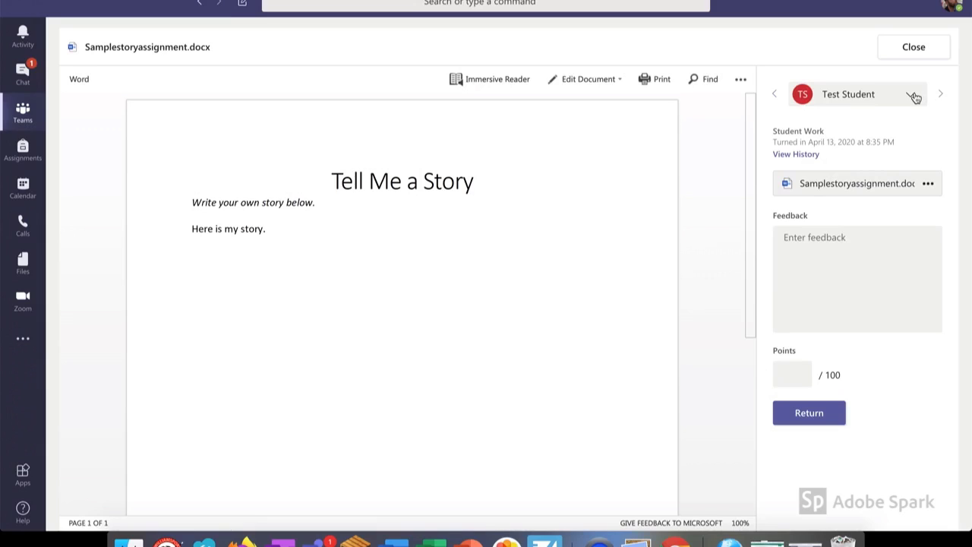
{"action": "left_click", "coordinate": [815, 274]}
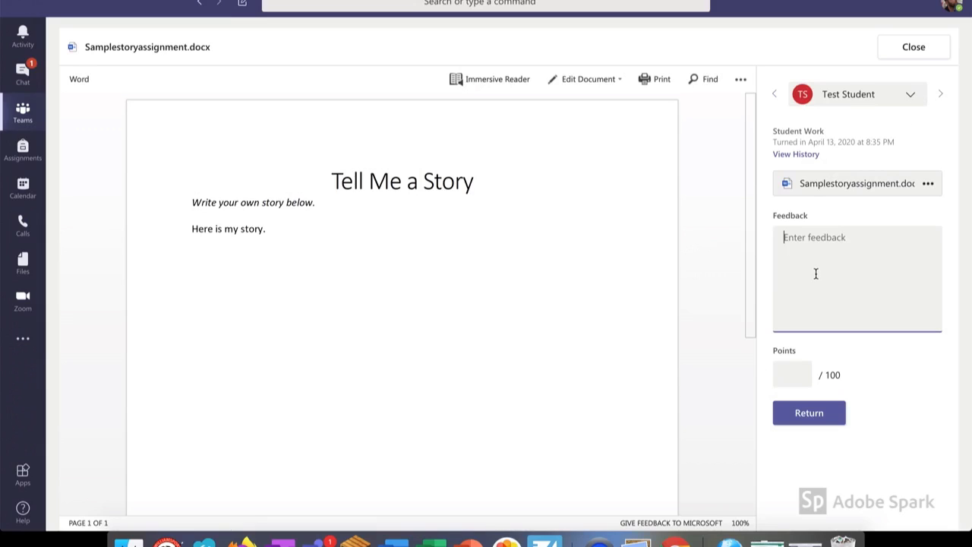
{"action": "type", "text": "Great story."}
{"action": "left_click", "coordinate": [793, 372]}
{"action": "type", "text": "99"}
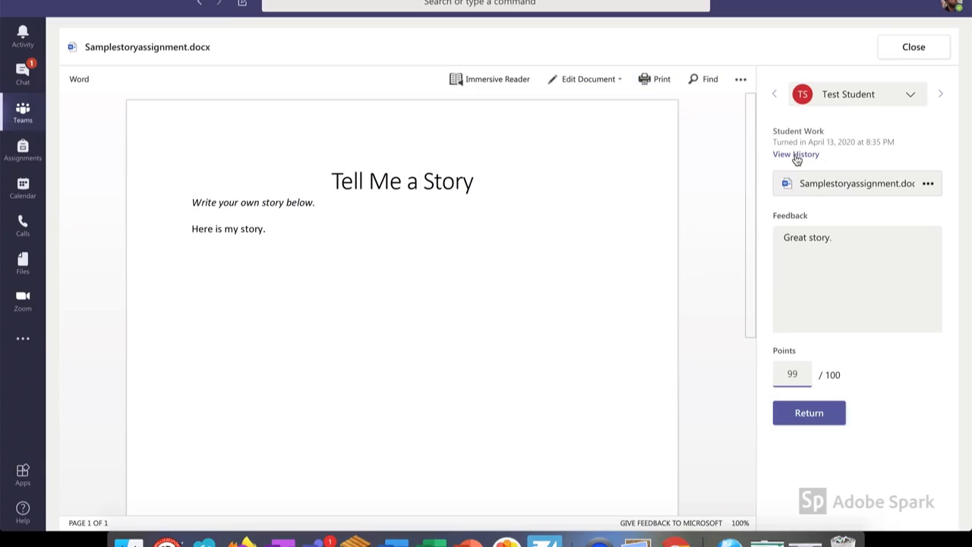
{"action": "left_click", "coordinate": [818, 414]}
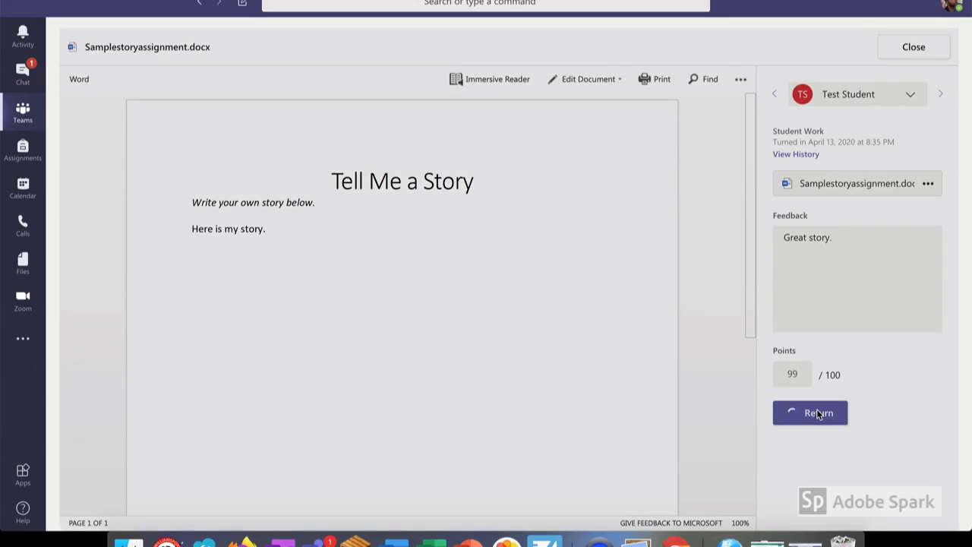